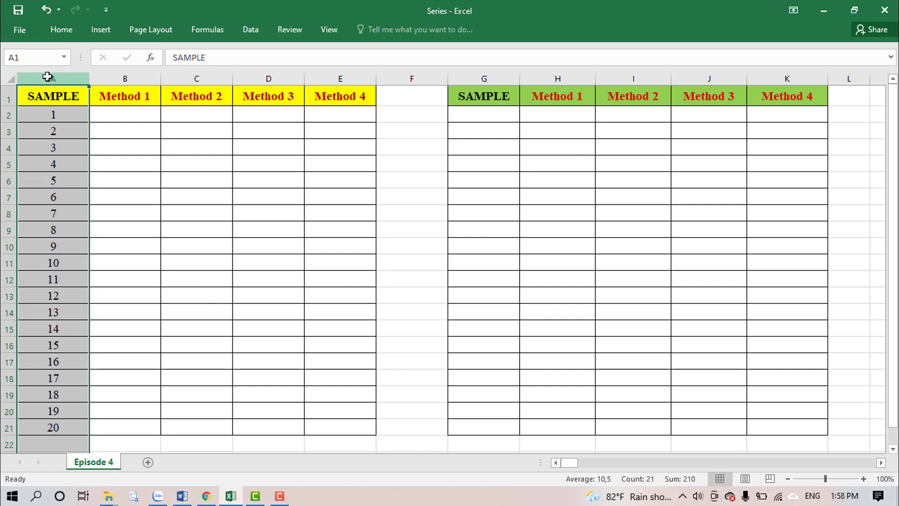
- Examine the numbering in the SAMPLE column and the Method 1 to Method 4 headers of the yellow table
click(69, 117)
click(71, 129)
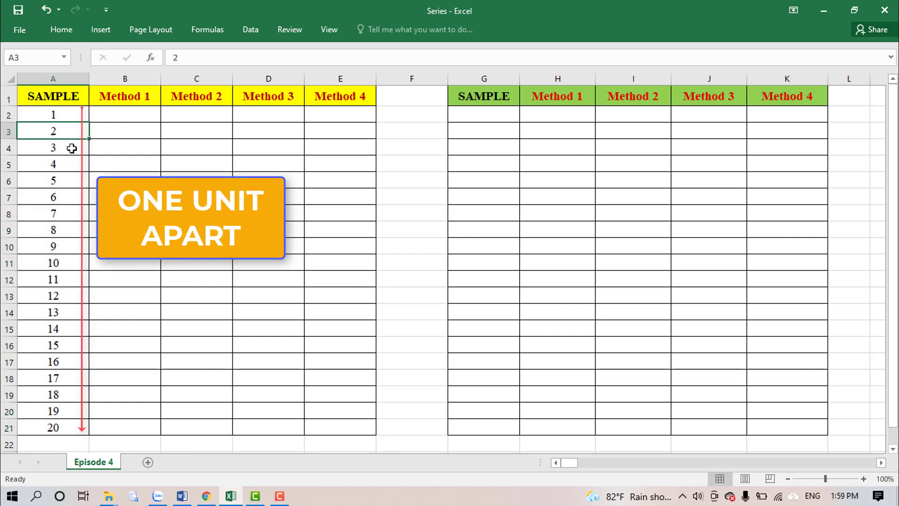
click(70, 147)
click(71, 162)
click(71, 178)
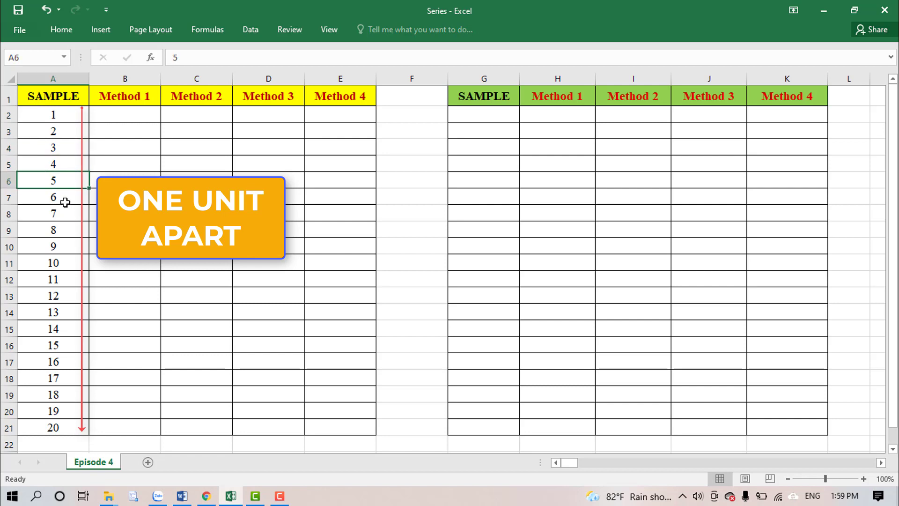
click(64, 199)
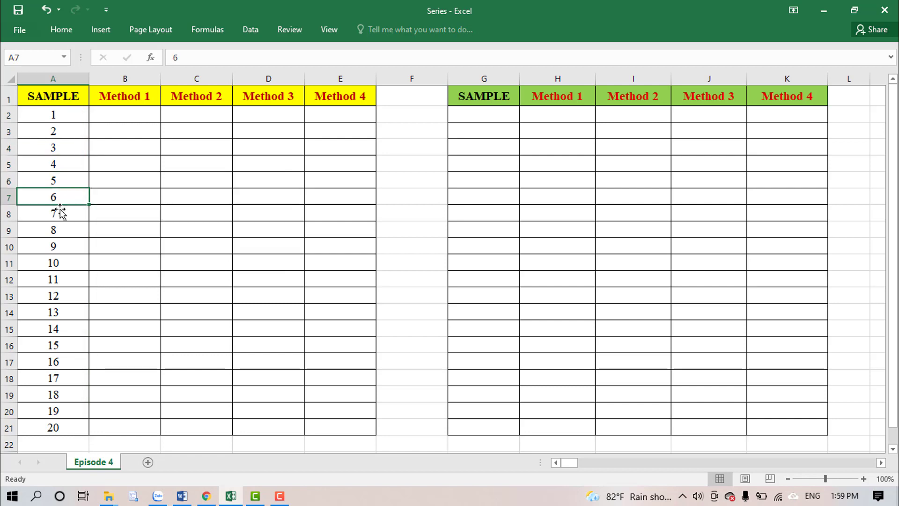
click(143, 100)
click(203, 97)
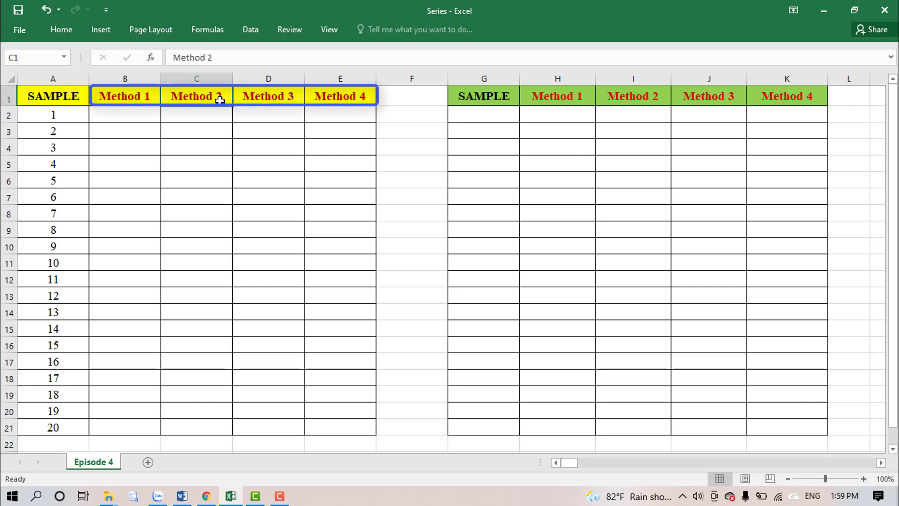
click(270, 97)
click(343, 98)
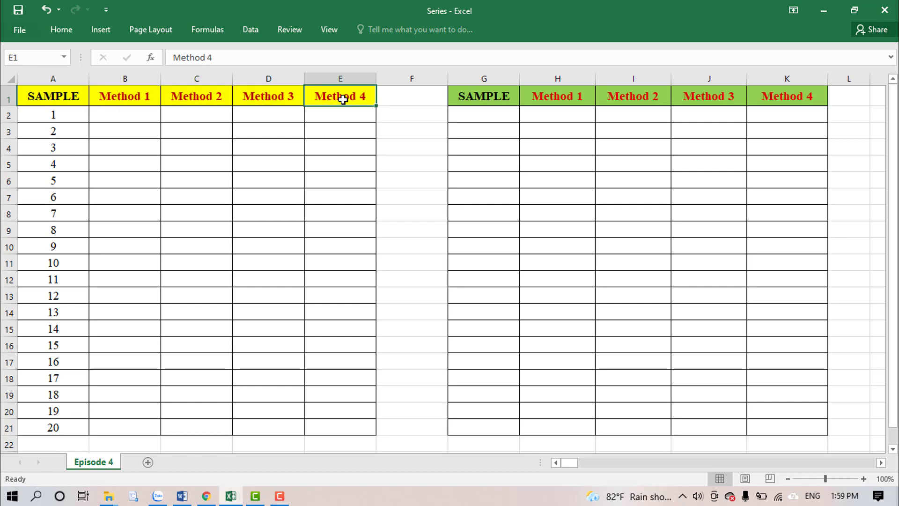
- Enter 1, 2 and 3 in B2:B4 under Method 1 and extend the series down to B21
click(138, 97)
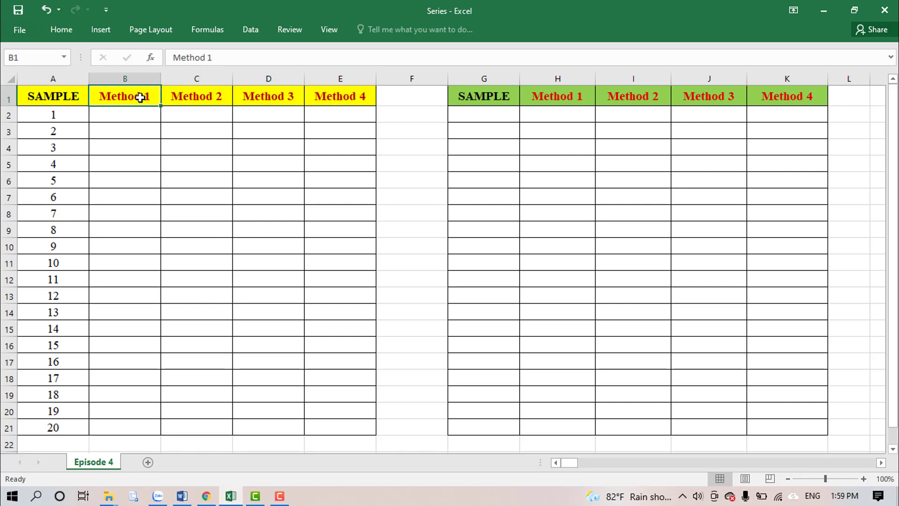
click(142, 115)
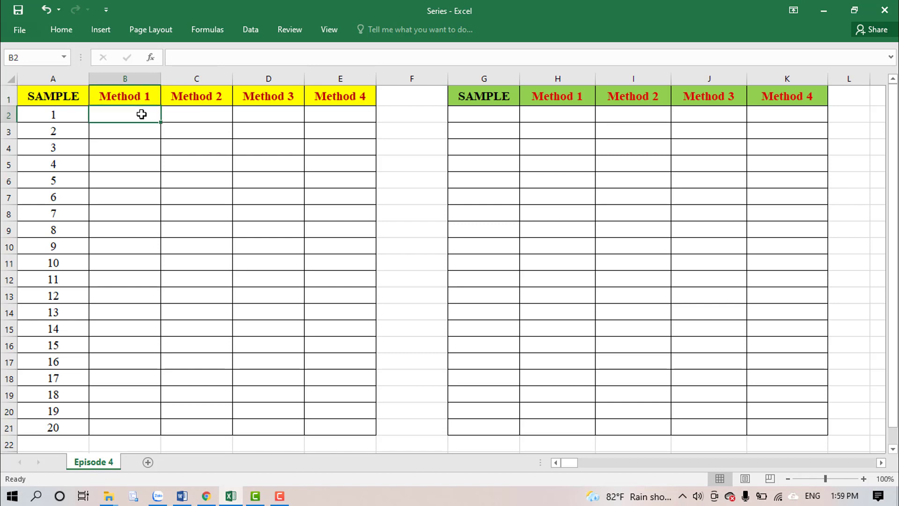
text(1)
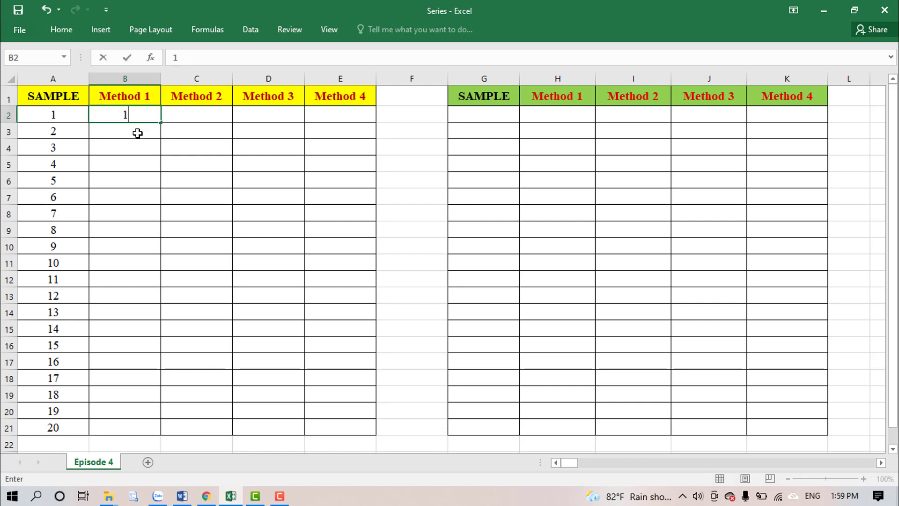
click(138, 134)
text(2)
click(139, 148)
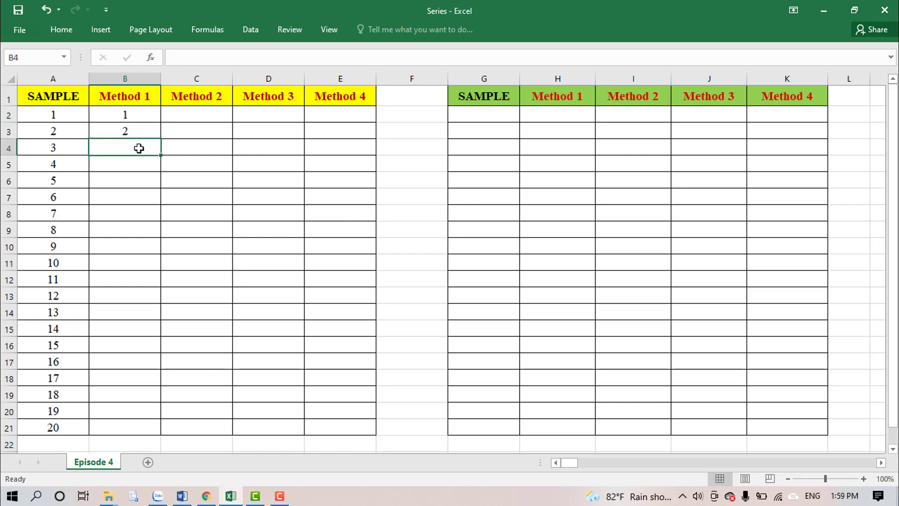
text(3)
drag(144, 115, 124, 428)
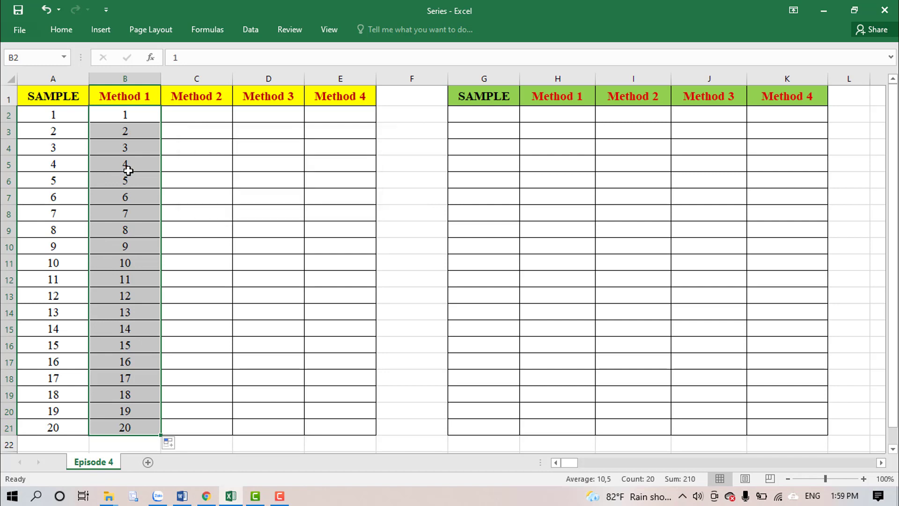
- Enter 1 in C2 under Method 2 and fill it down to C21 as a series increasing by one
click(227, 100)
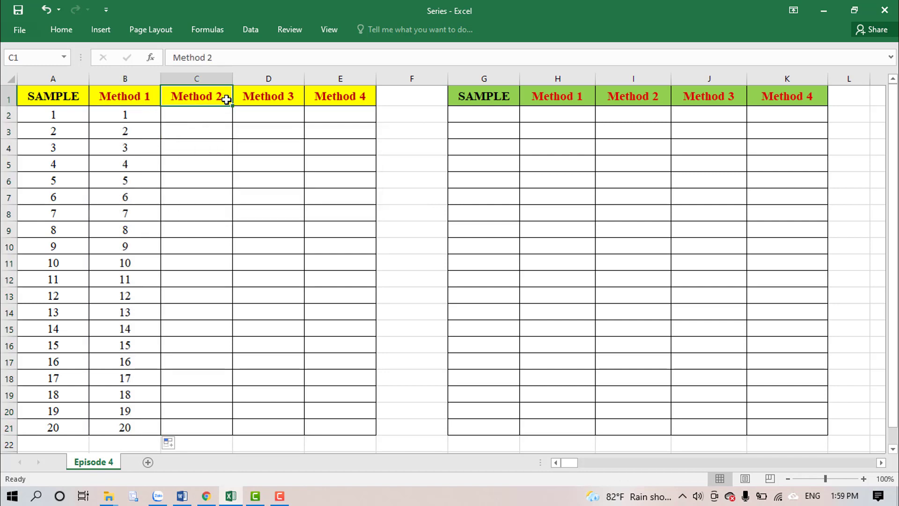
click(223, 112)
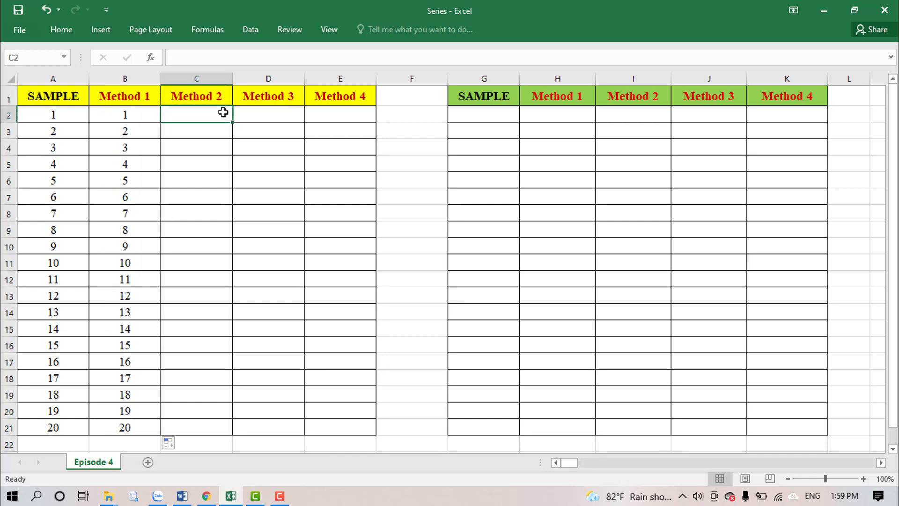
text(1)
key(Return)
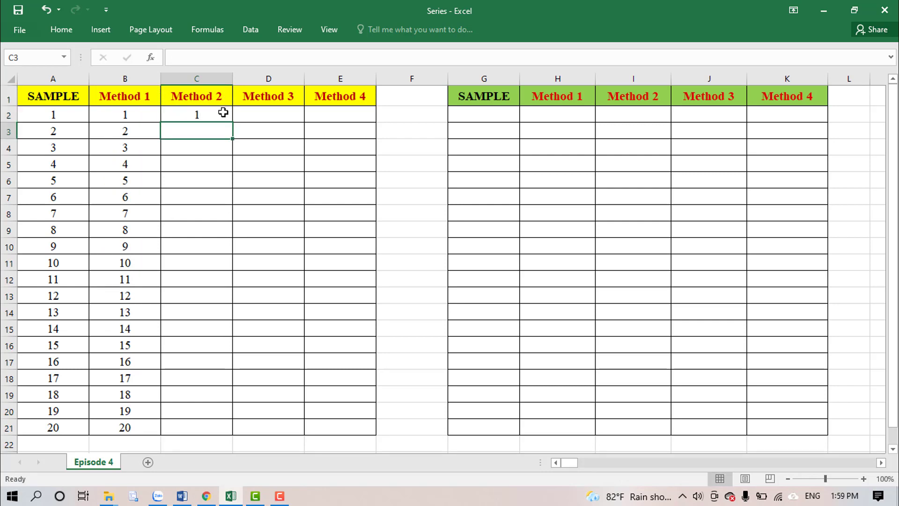
click(223, 112)
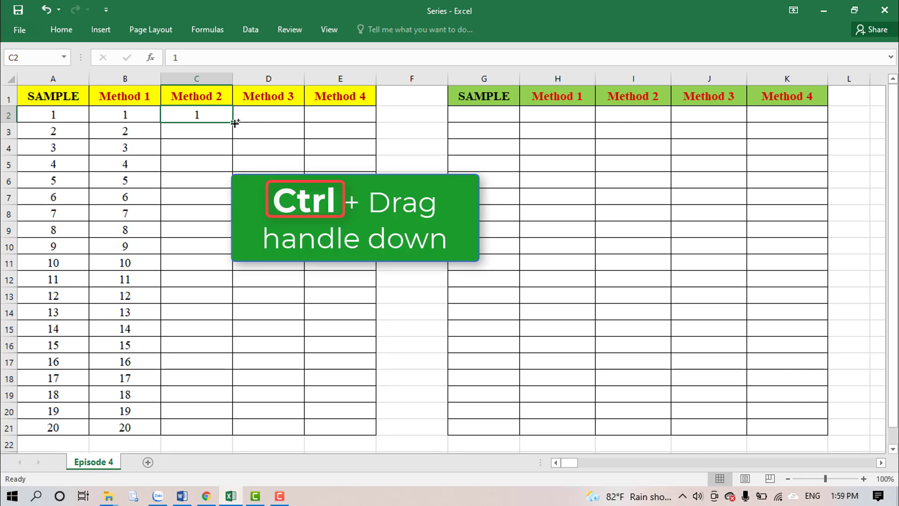
mouse_move(234, 123)
mouse_down()
mouse_move(225, 195)
mouse_move(237, 252)
mouse_move(209, 311)
mouse_move(199, 429)
mouse_up()
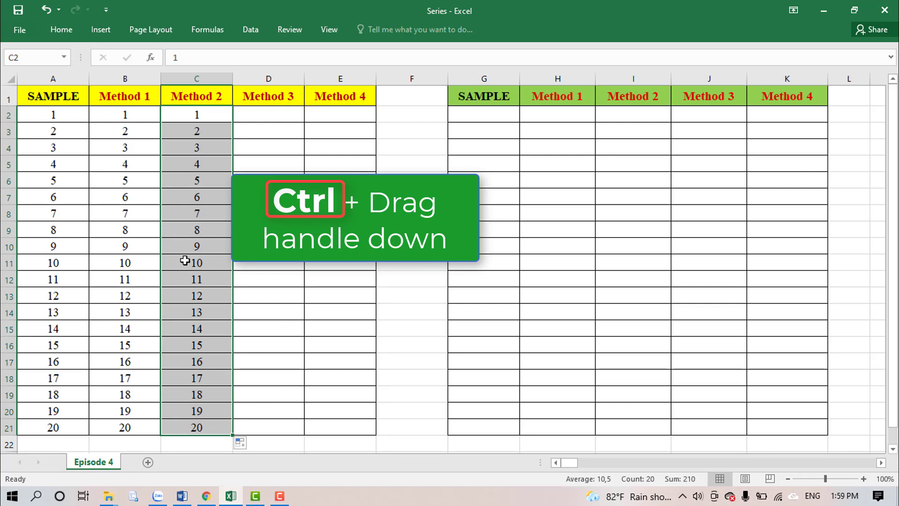
- Enter 1 in D2 as the first value under Method 3 in the yellow table
click(298, 101)
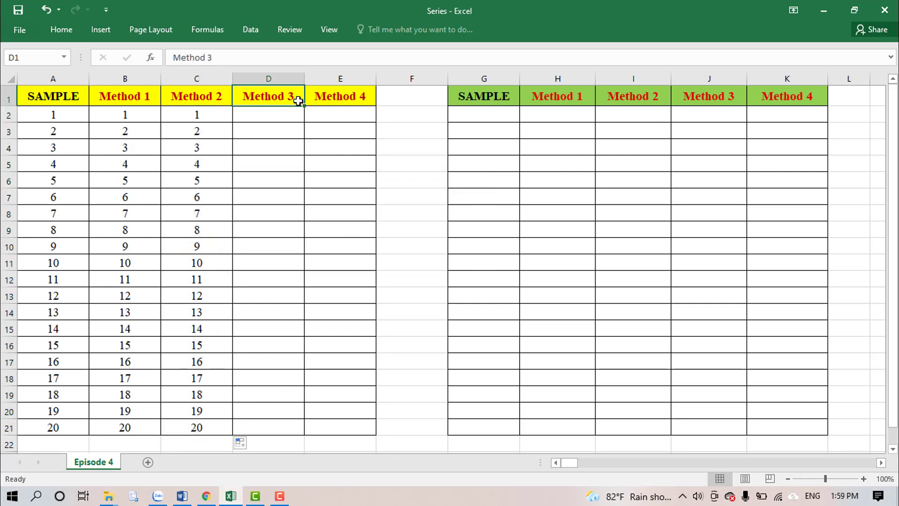
click(290, 115)
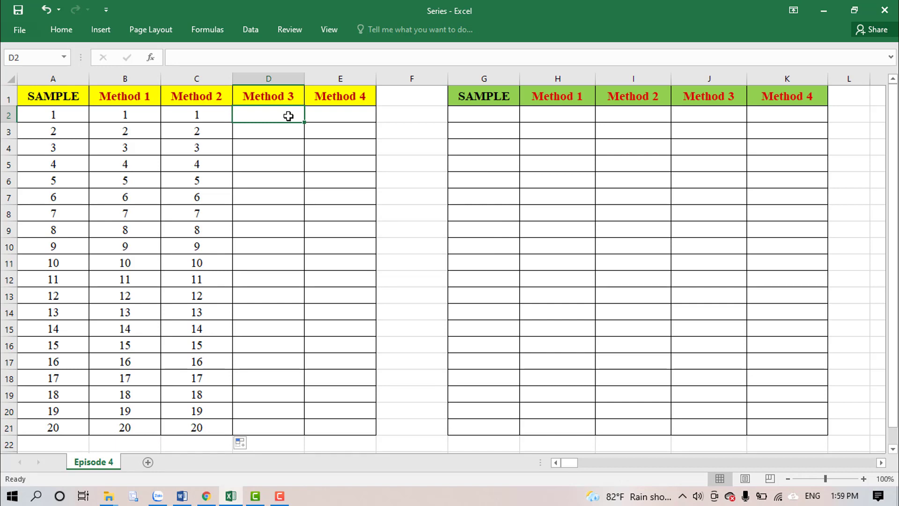
text(1)
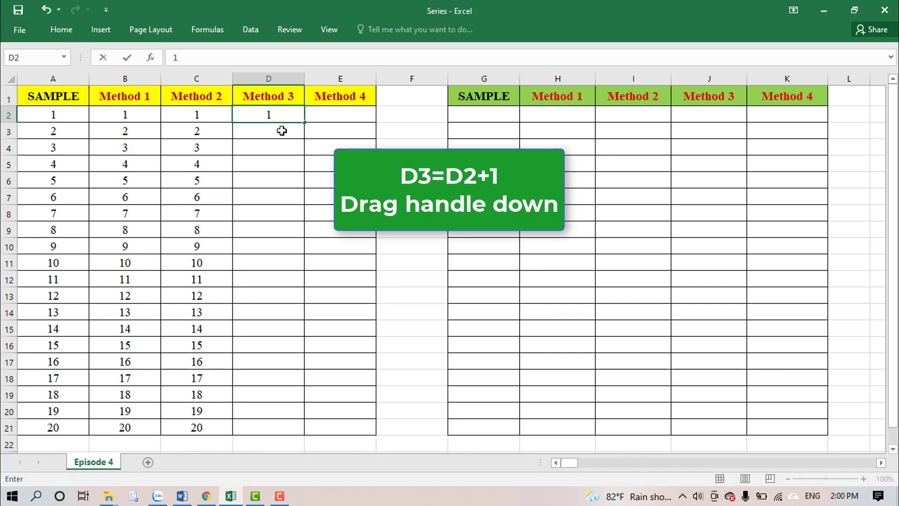
- Enter the formula =D2+1 in D3 and fill it down to D21
click(282, 130)
text(=)
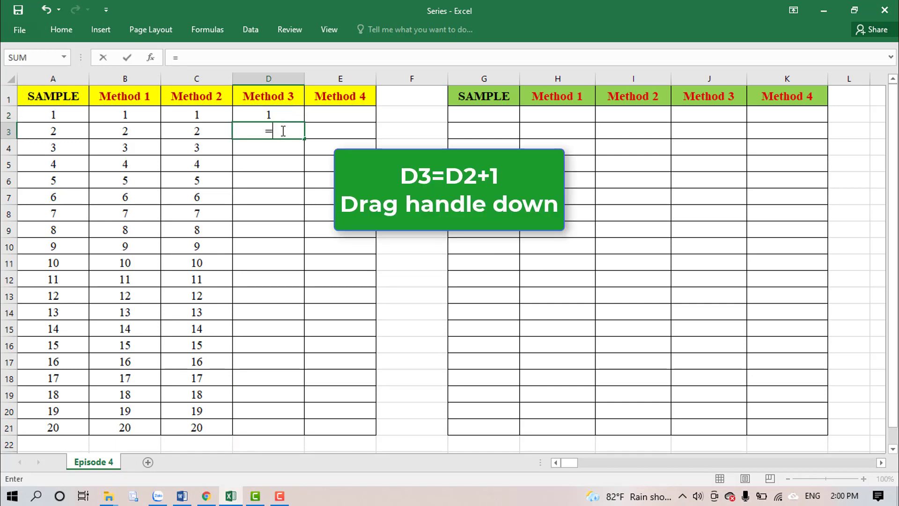
click(287, 112)
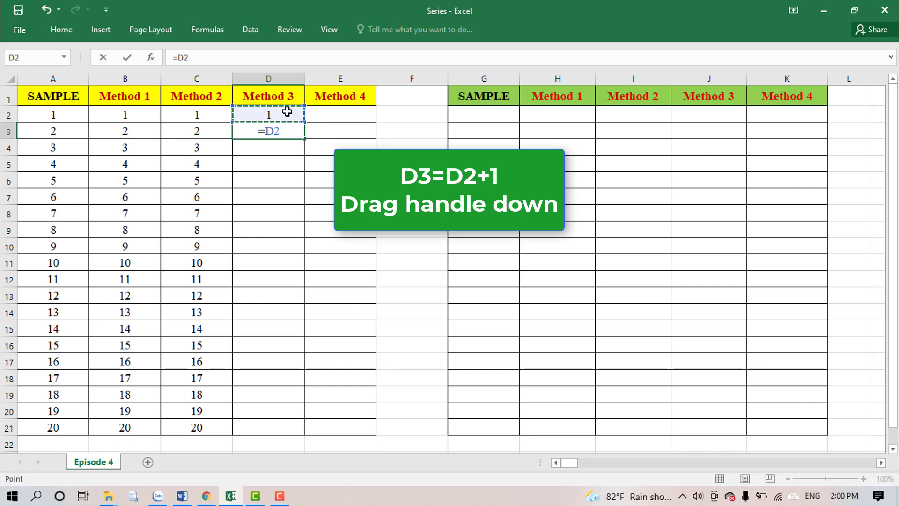
text(+1)
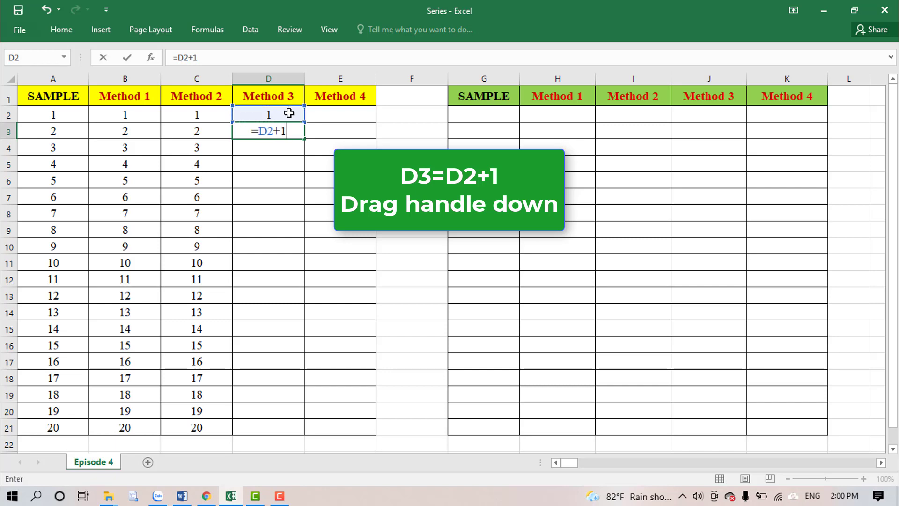
key(Return)
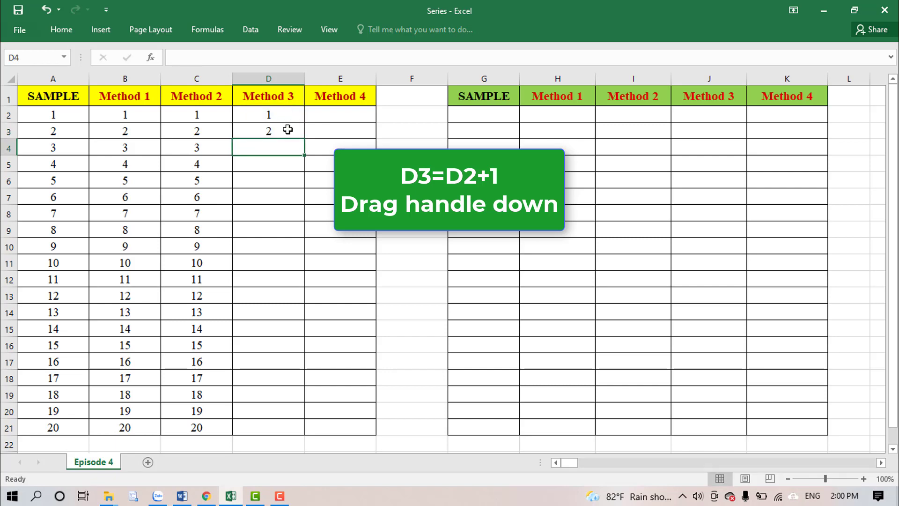
click(288, 130)
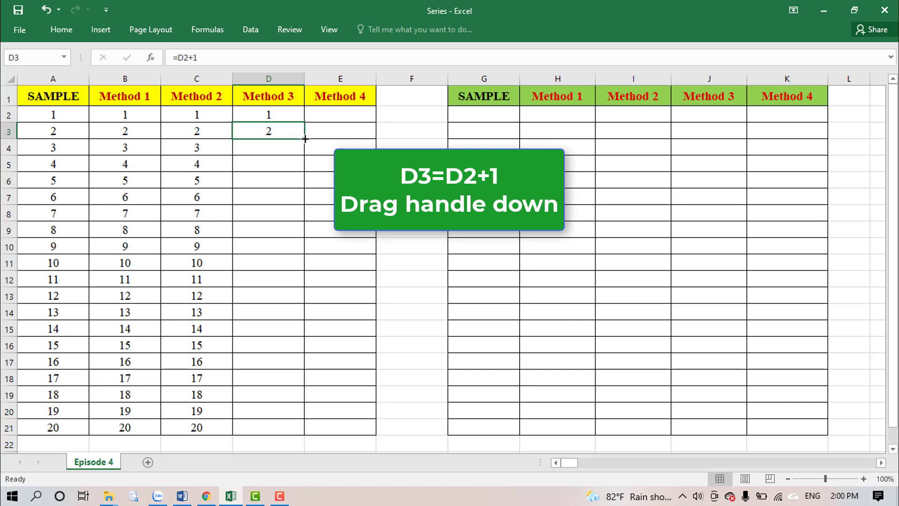
drag(306, 138, 293, 430)
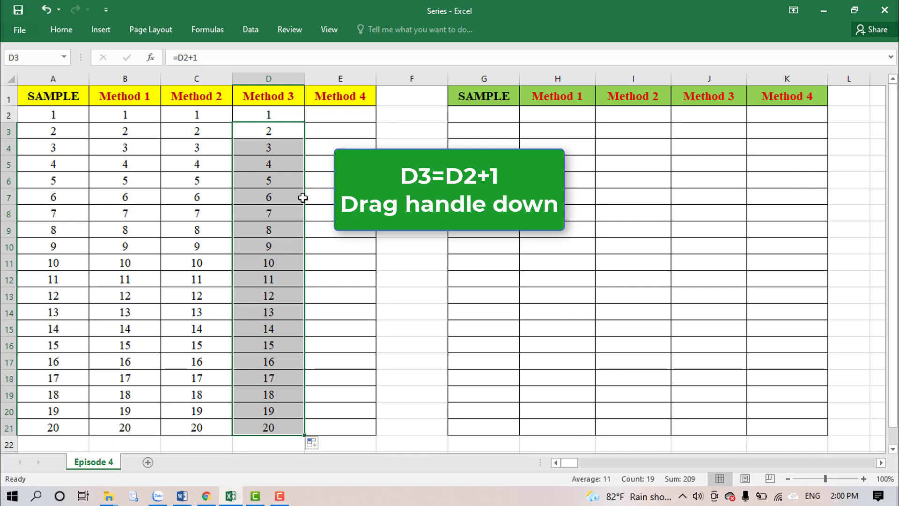
- Enter 1 in E2 as the starting value under Method 4 in the yellow table
click(369, 96)
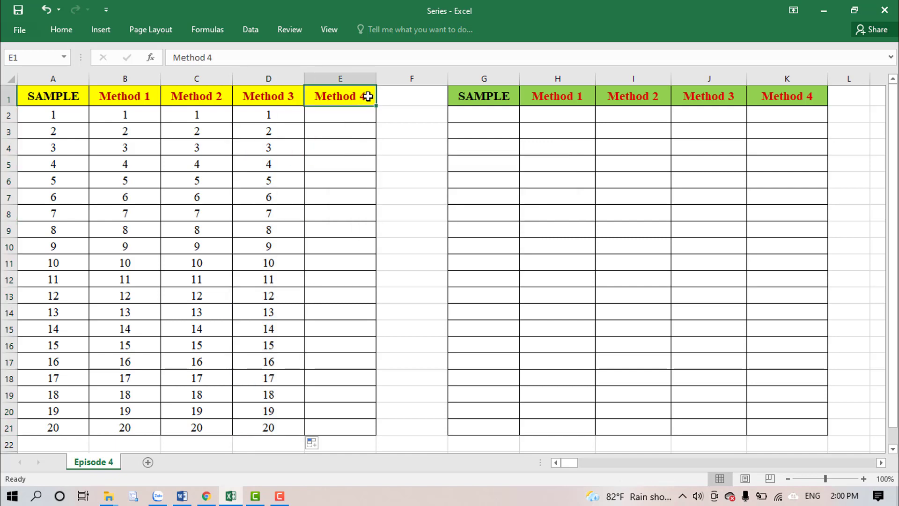
click(366, 111)
text(1)
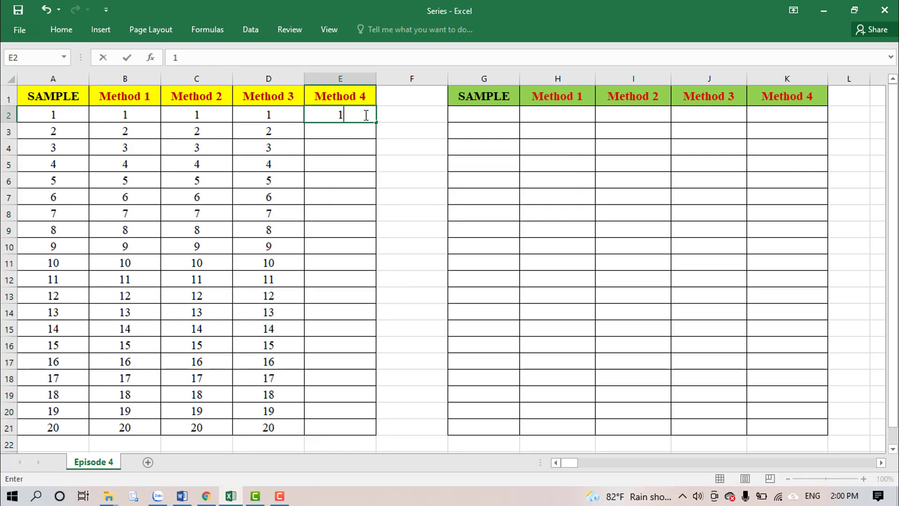
key(Return)
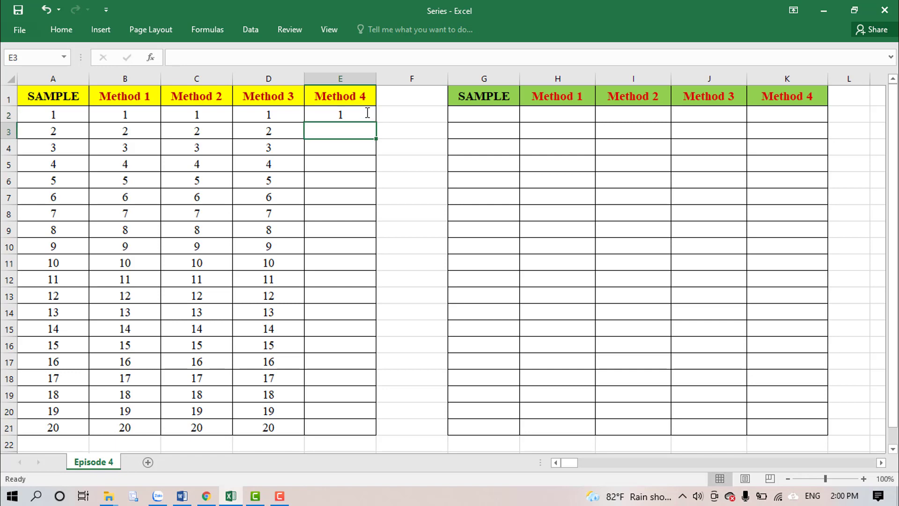
- Fill a linear series in columns from E2 with step value 1 and stop value 20
click(368, 113)
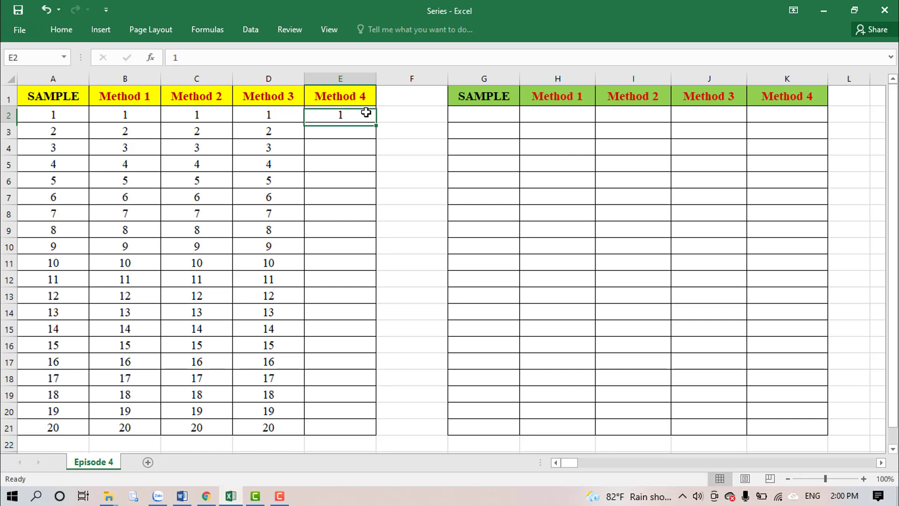
click(66, 28)
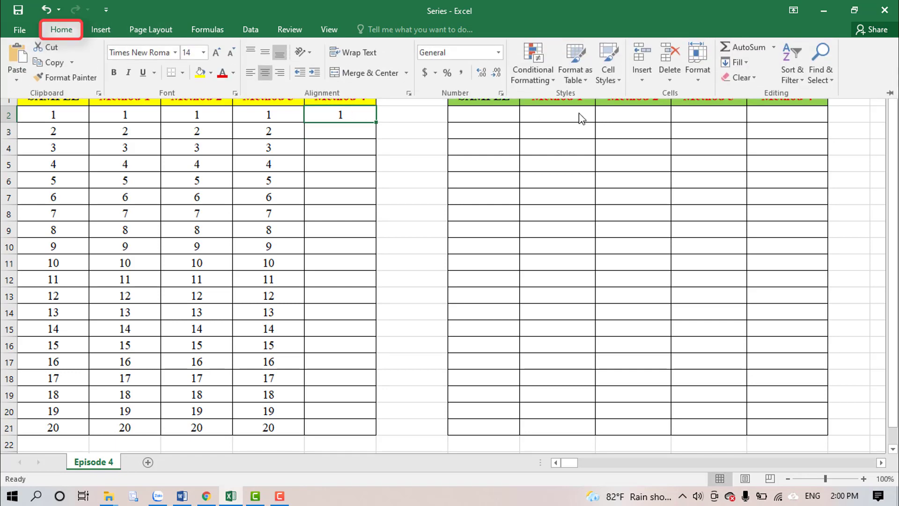
click(744, 64)
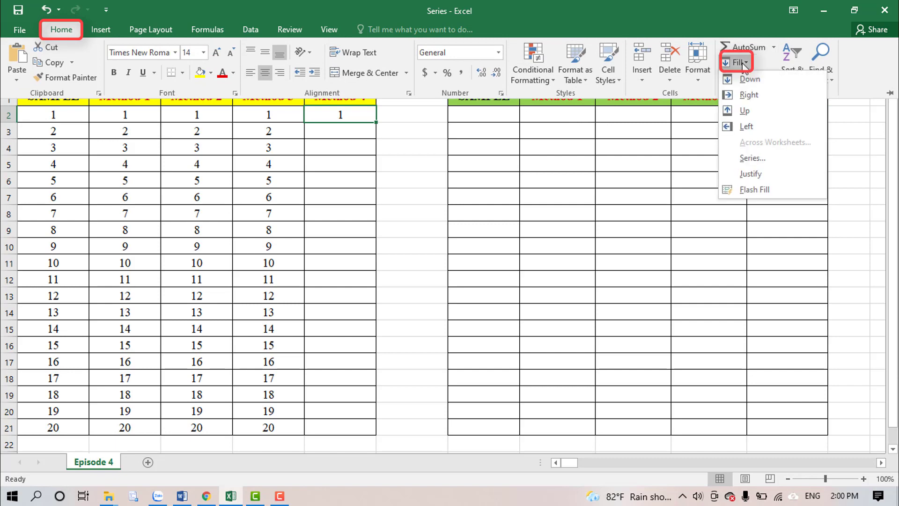
click(751, 159)
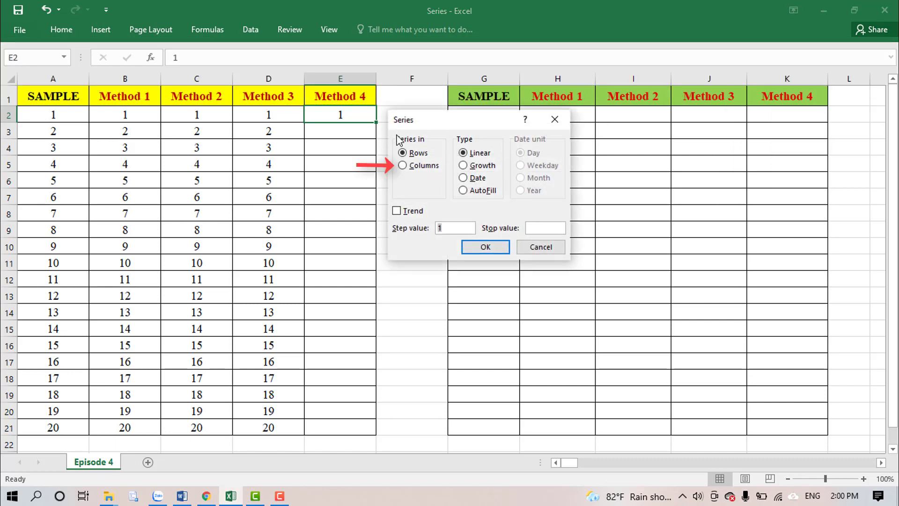
click(418, 166)
click(484, 154)
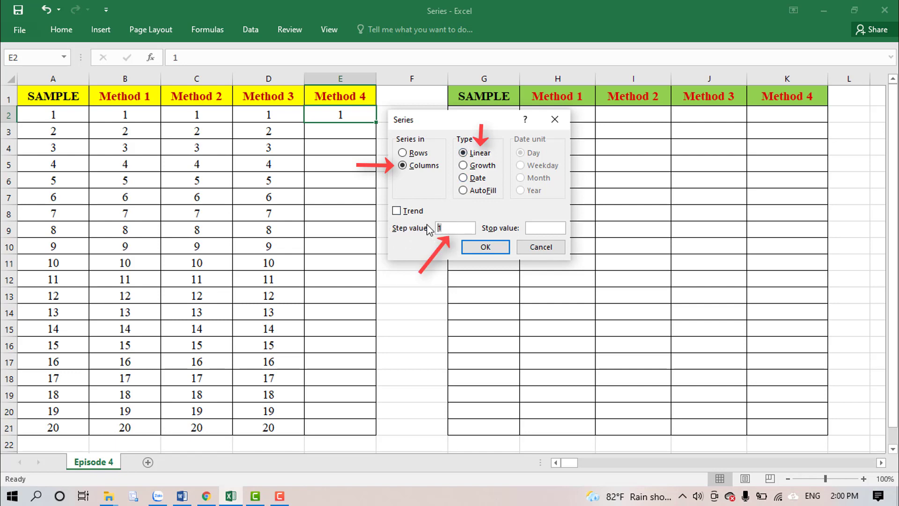
text(1)
click(542, 229)
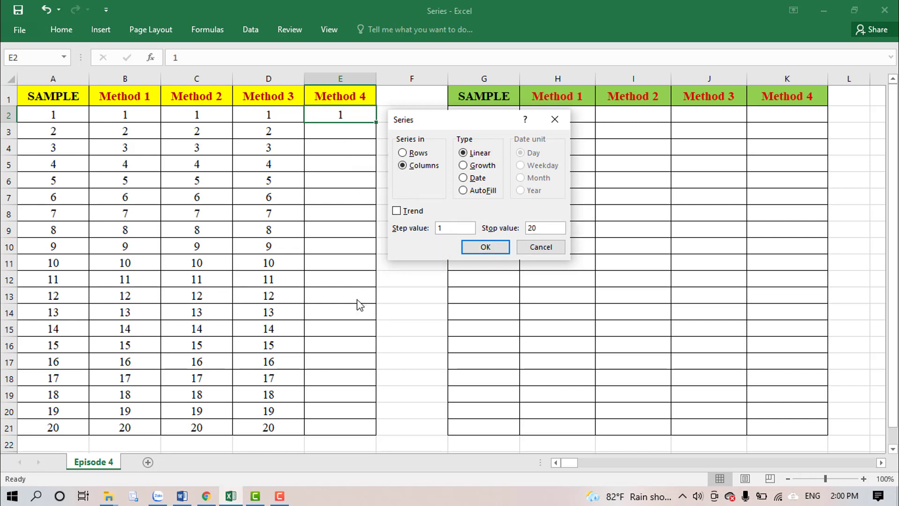
click(483, 252)
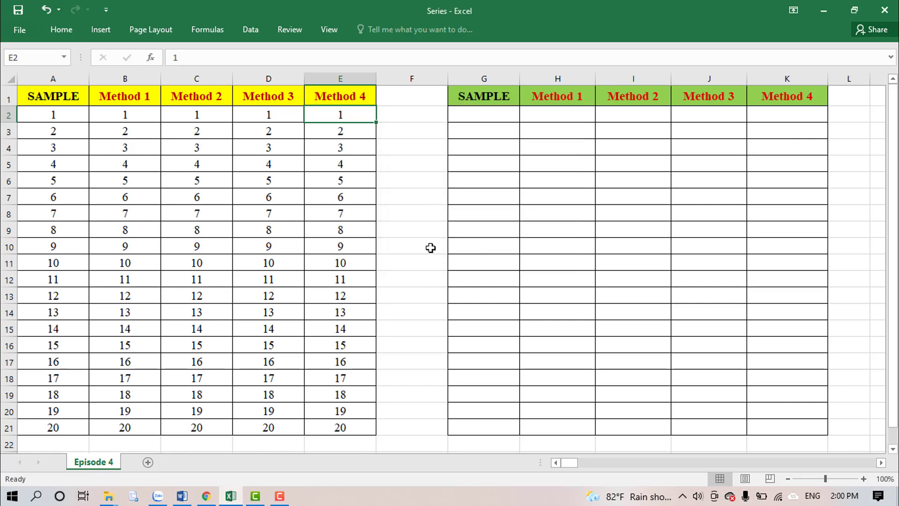
- Select columns B through E to review the four Method series together
click(121, 79)
drag(121, 80, 336, 108)
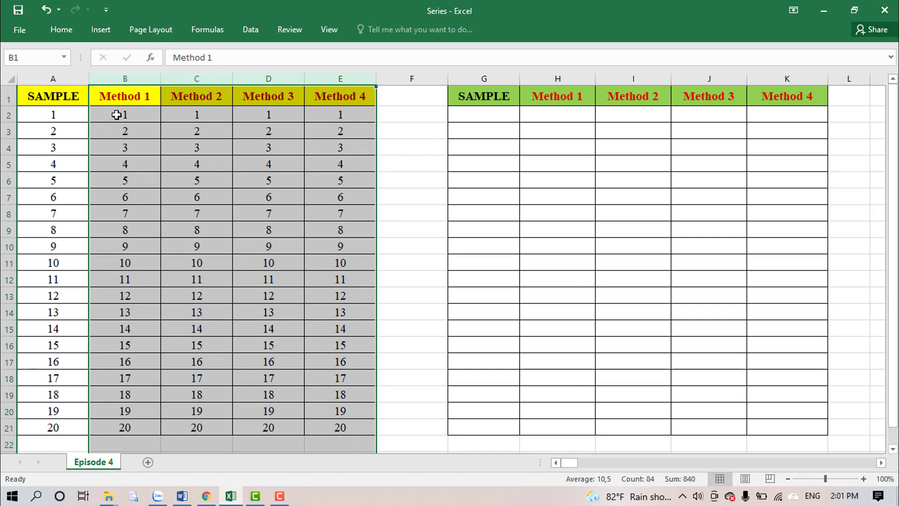
- Select columns B and C, followed by columns D and E, to compare the yellow table's Method series in pairs
drag(116, 79, 181, 114)
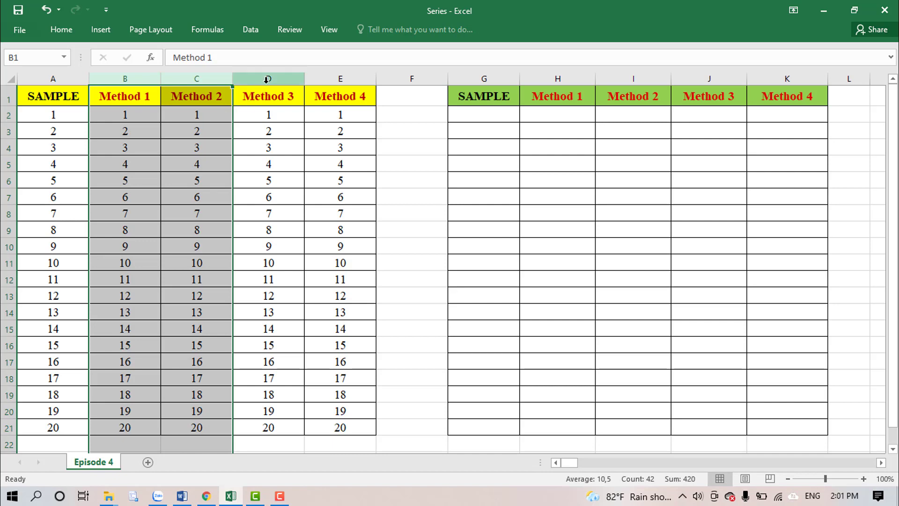
drag(269, 80, 333, 82)
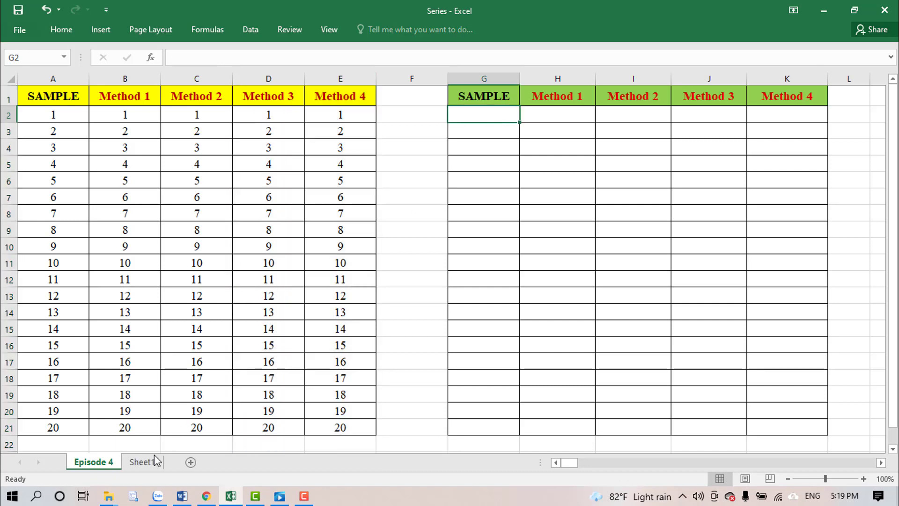
- Copy the sample dates A2:A21 from Sheet1 and paste them as values into the Episode 4 sheet starting at G2
click(143, 466)
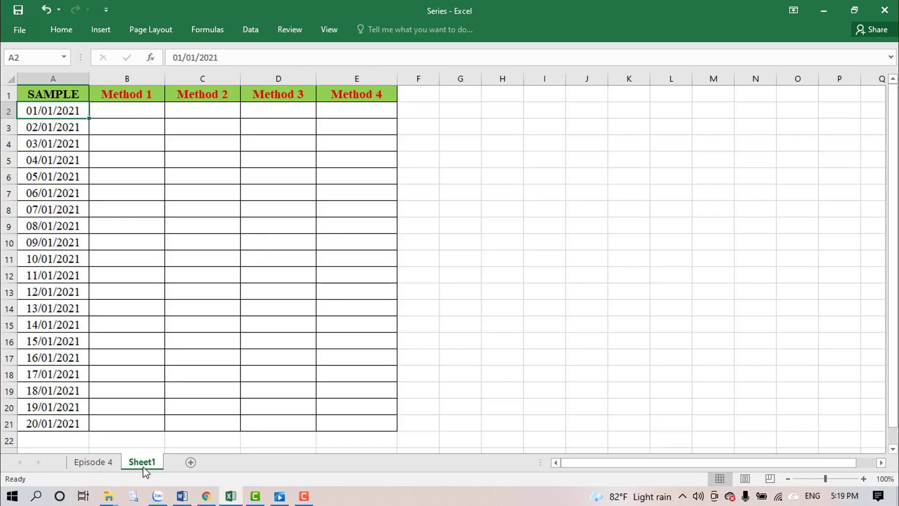
drag(69, 112, 40, 428)
right_click(60, 373)
click(89, 115)
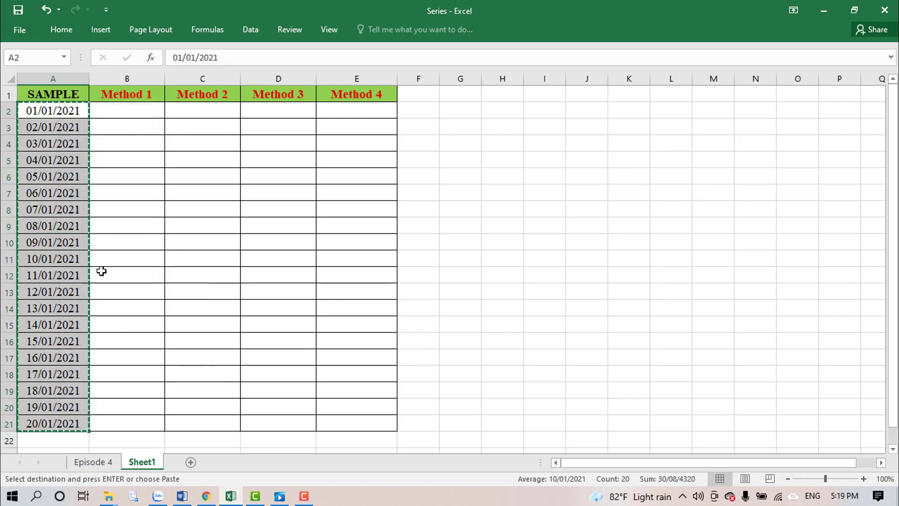
click(93, 462)
right_click(484, 117)
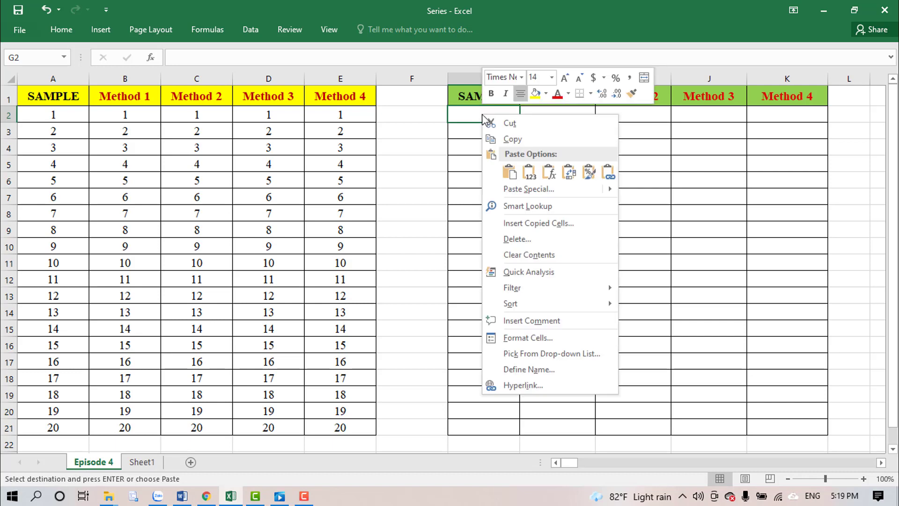
click(529, 171)
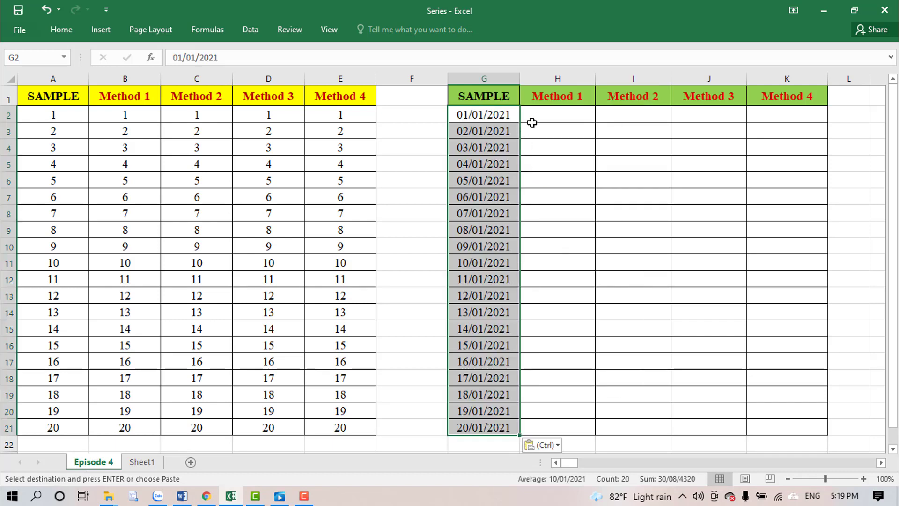
- Point out the first three sample dates in column G and the Method 1 to Method 4 headers in H1:K1
click(492, 118)
click(493, 126)
click(493, 141)
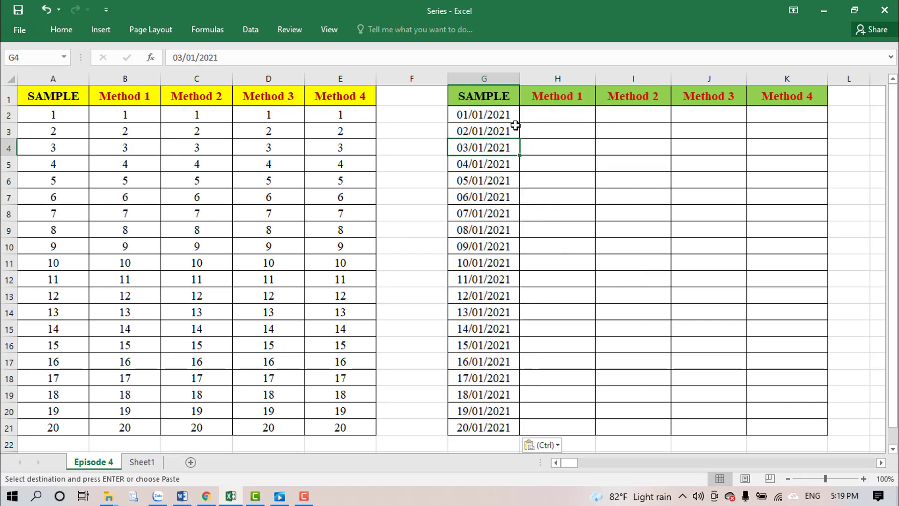
drag(549, 94, 759, 92)
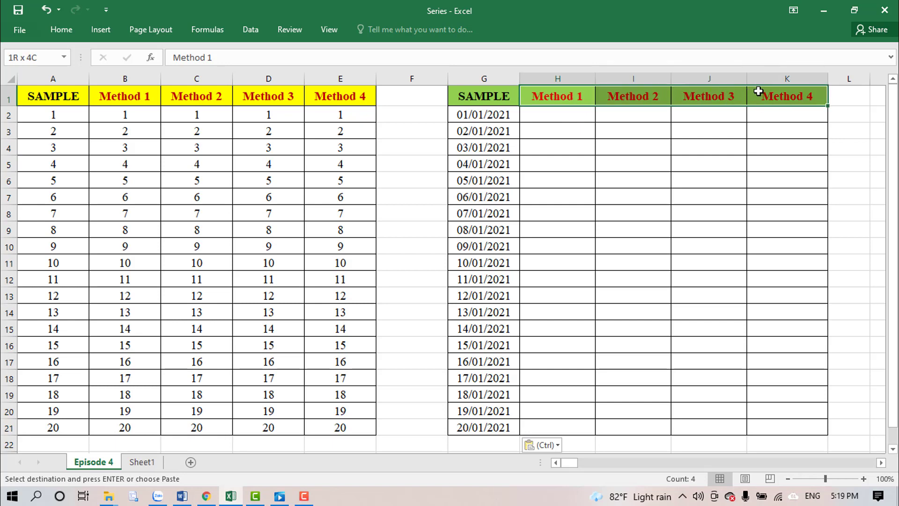
click(576, 100)
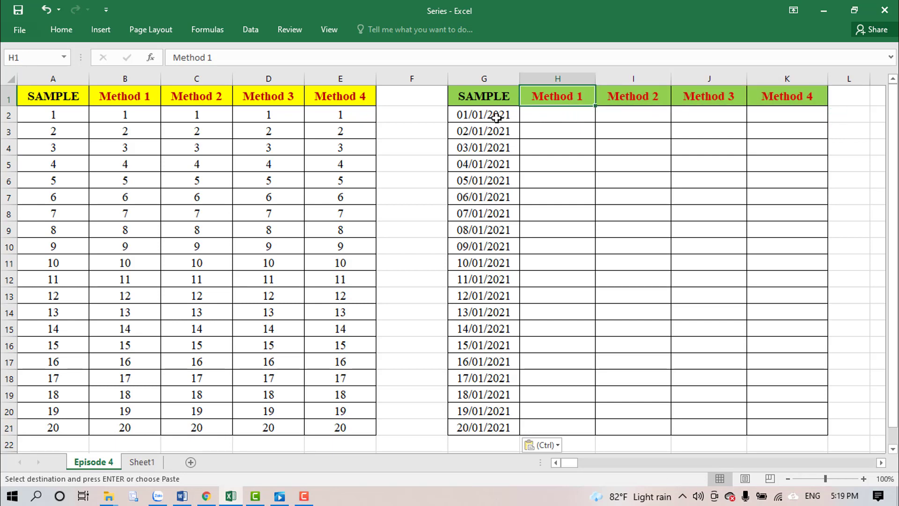
- Copy the first three sample dates G2:G4 into H2:H4 under Method 1 and fill the date series down to H21
drag(497, 117, 498, 145)
key(ctrl+c)
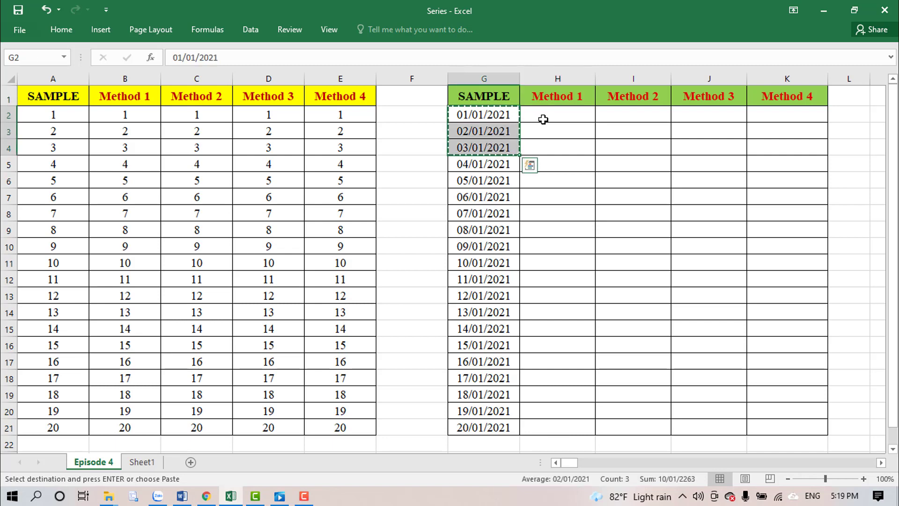
click(544, 119)
key(ctrl+v)
click(539, 116)
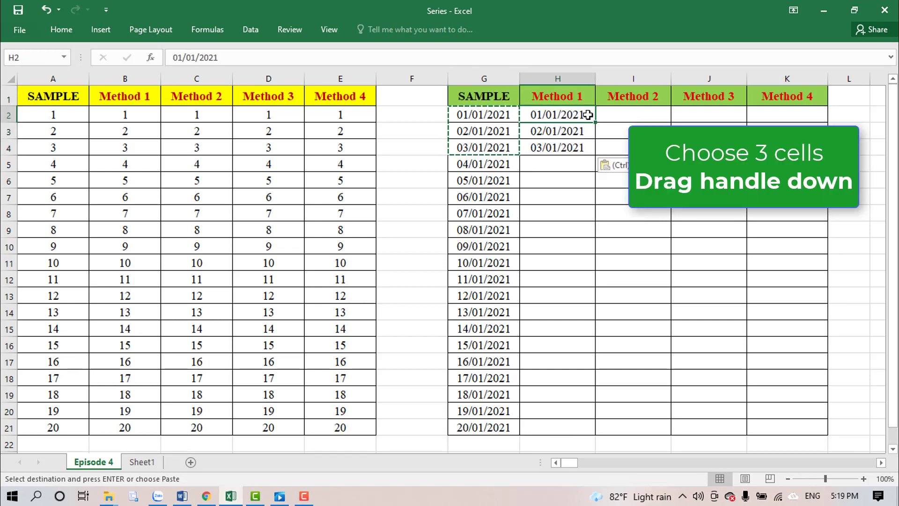
drag(588, 114, 558, 432)
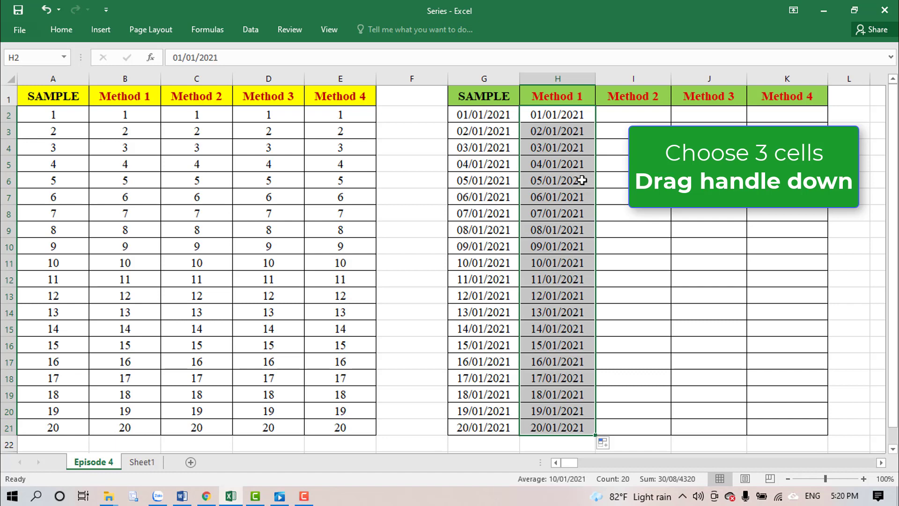
- Copy the starting date 01/01/2021 from G2 into I2 under Method 2 and fill it down as a daily series to I21
click(664, 96)
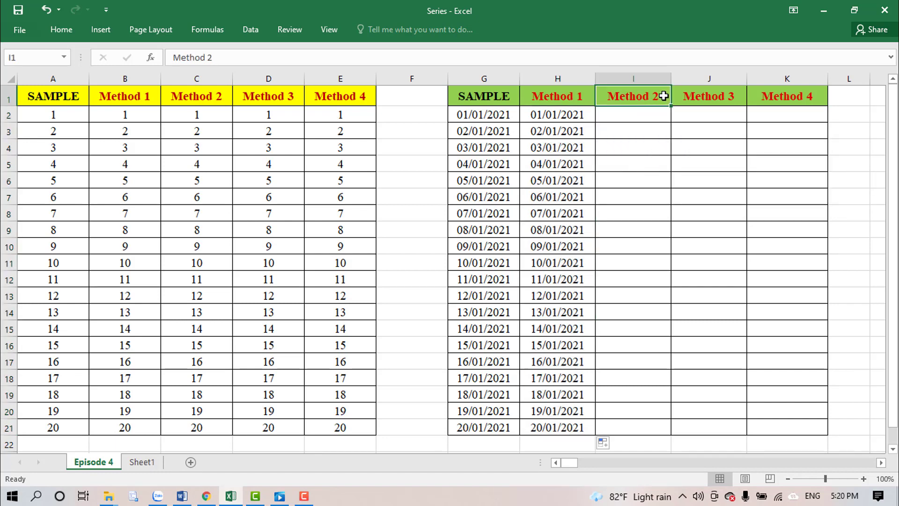
click(484, 115)
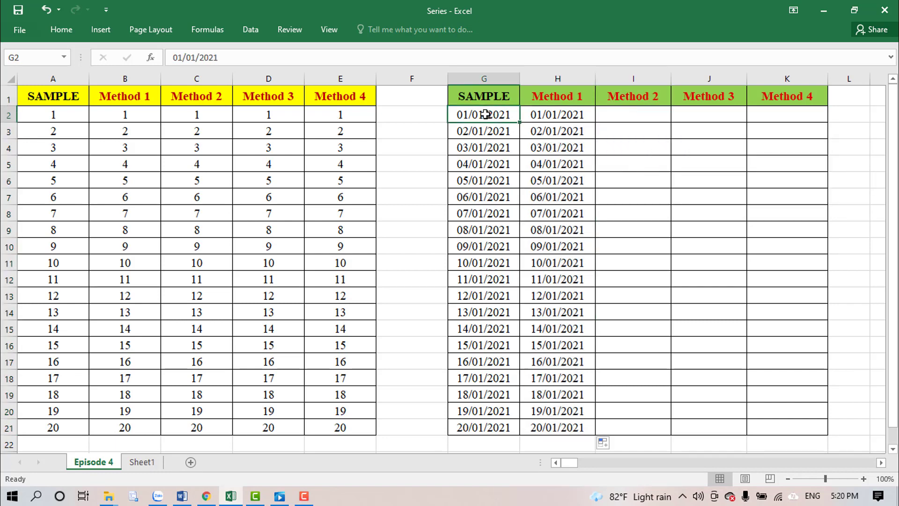
key(ctrl+c)
click(613, 117)
key(ctrl+v)
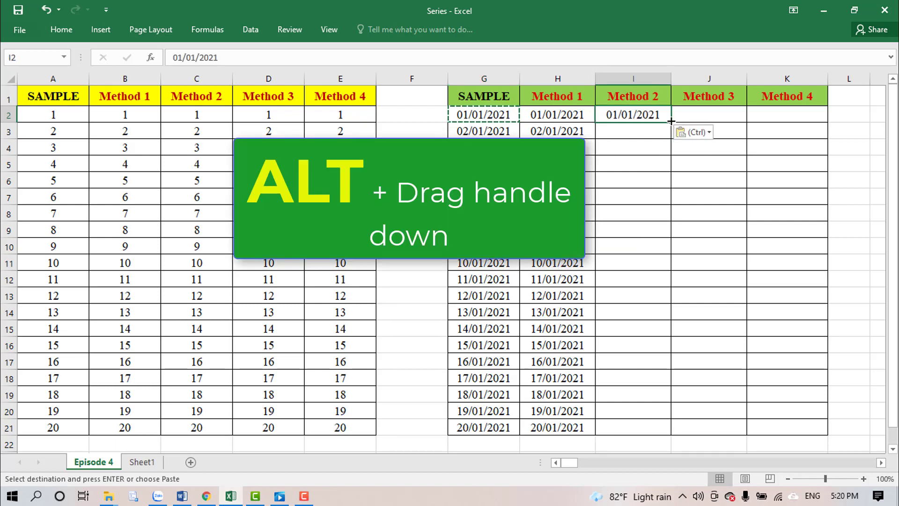
drag(671, 122, 638, 427)
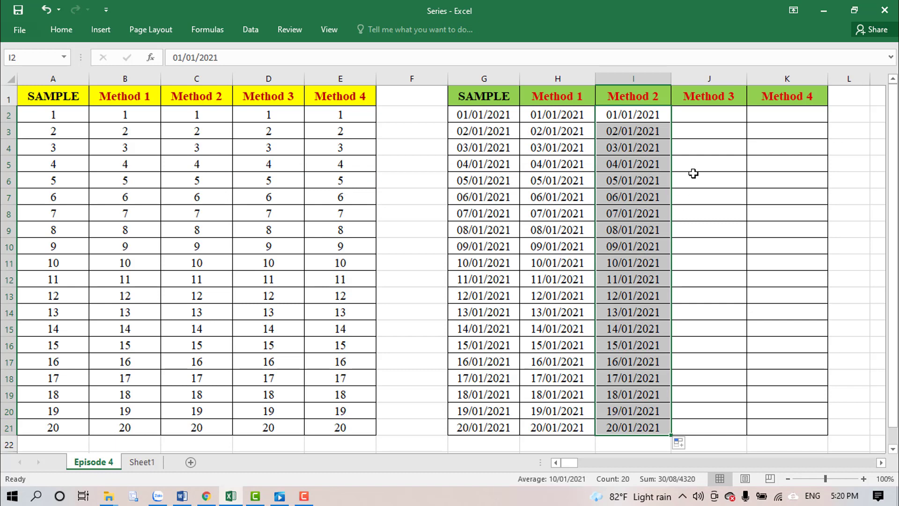
- Copy the starting date 01/01/2021 from G2 into J2 under Method 3 in the green table
click(740, 100)
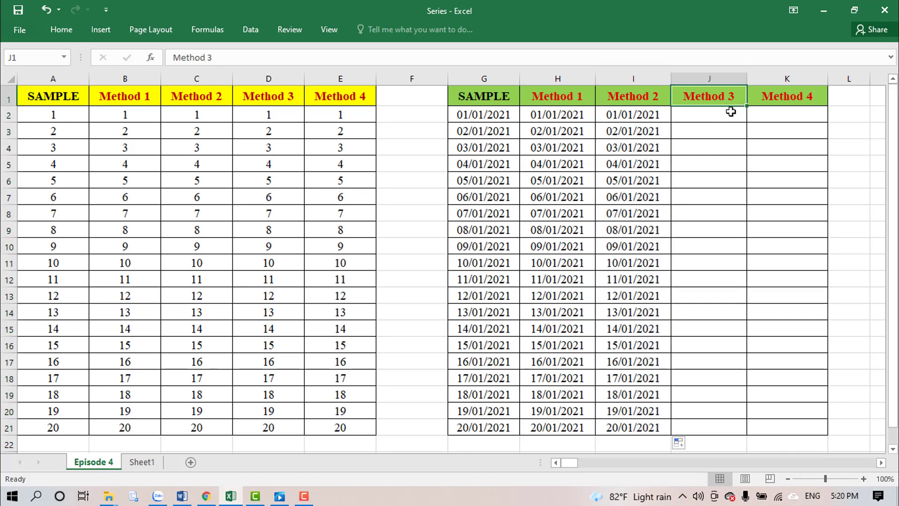
click(506, 119)
key(ctrl+c)
click(692, 114)
key(ctrl+v)
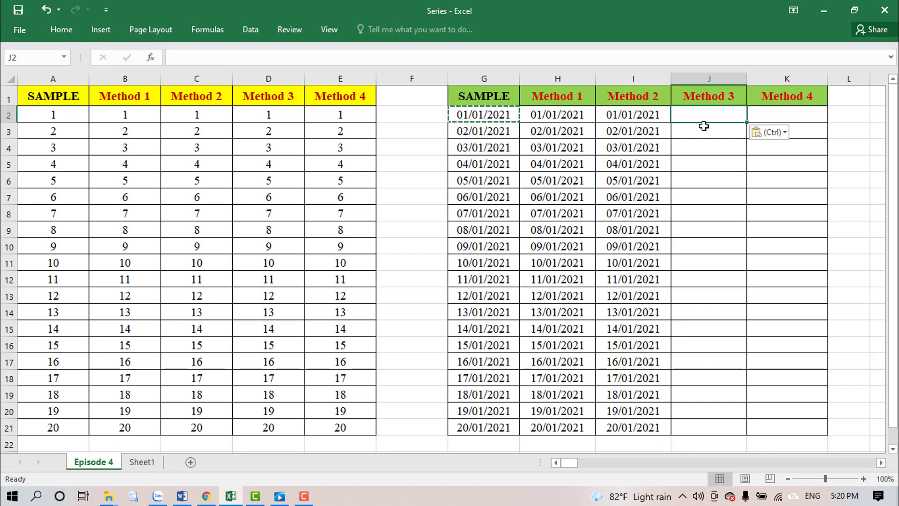
- Enter the formula =J2+1 in J3 and fill it down to J21
click(723, 131)
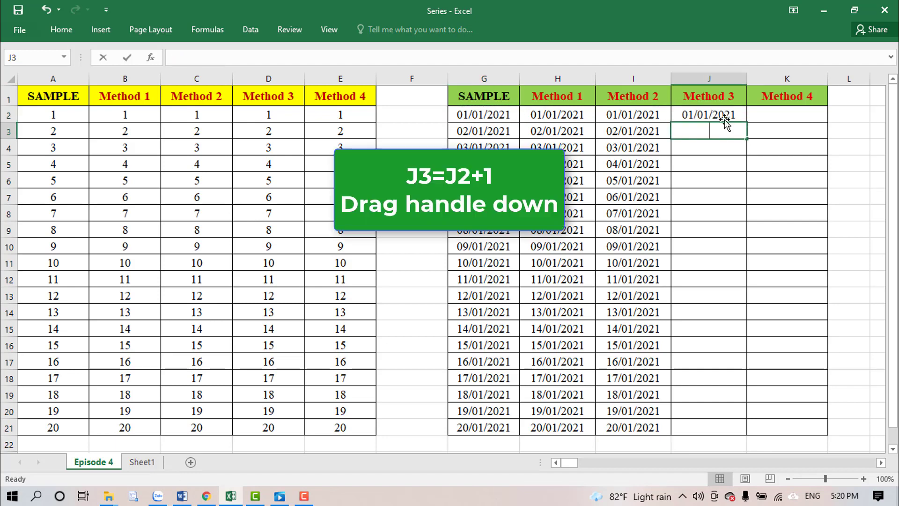
text(=)
click(724, 114)
text(+)
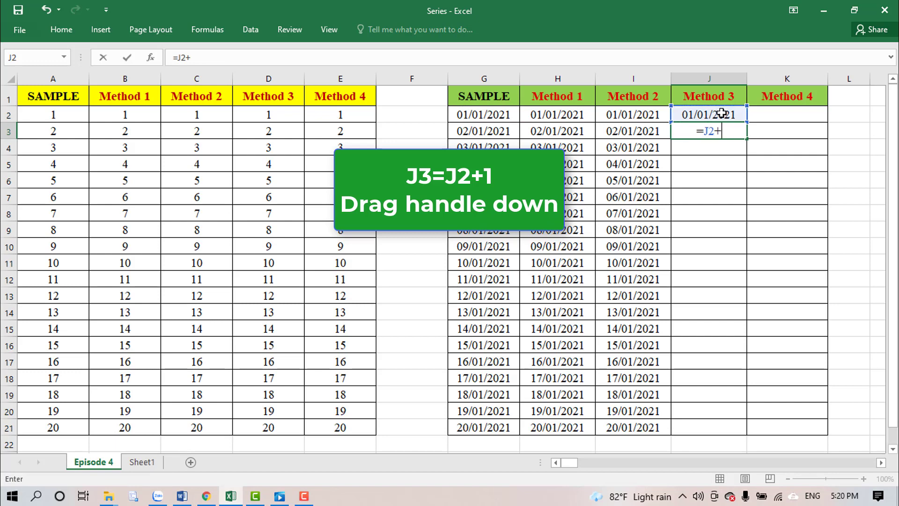
text(1)
key(Return)
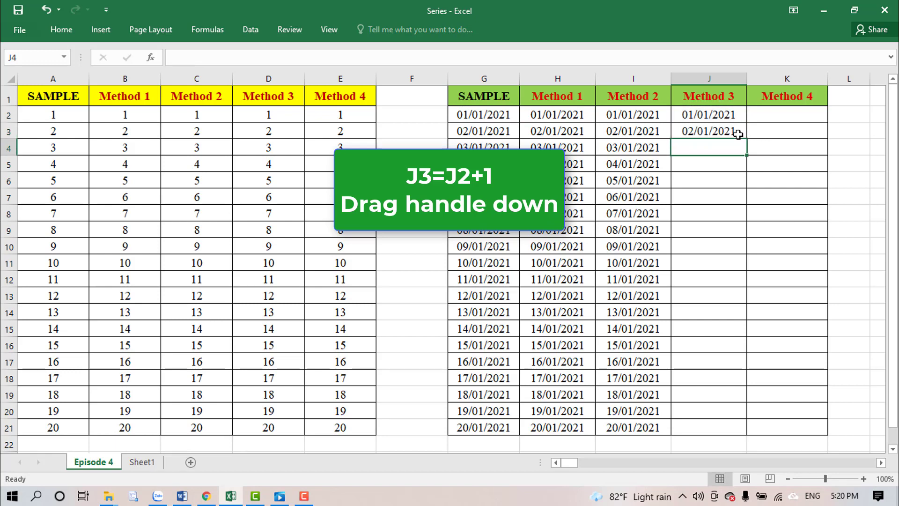
click(739, 132)
drag(748, 139, 734, 426)
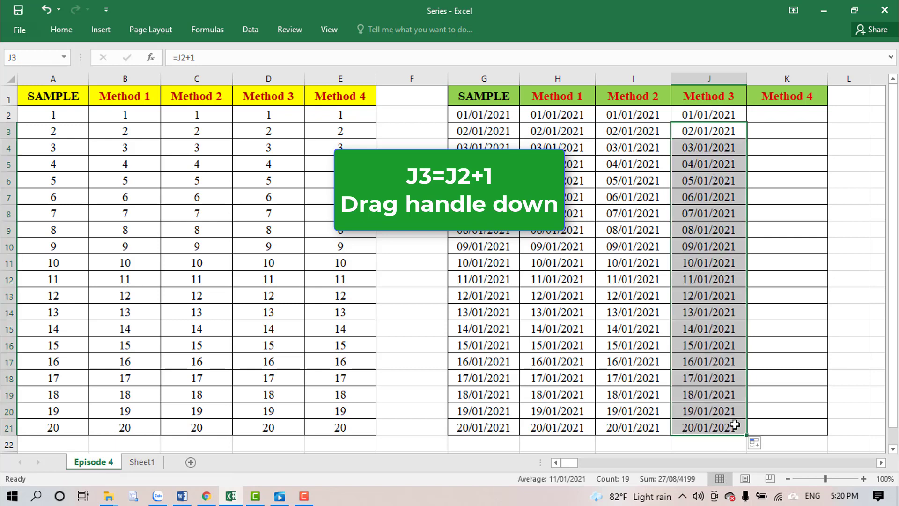
- Copy the starting date 01/01/2021 from G2 into K2 under Method 4 in the green table
click(510, 118)
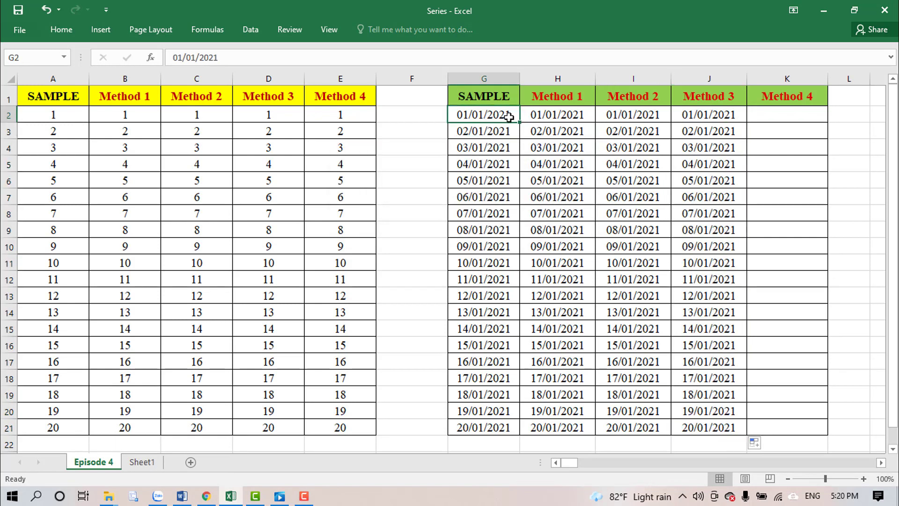
key(ctrl+c)
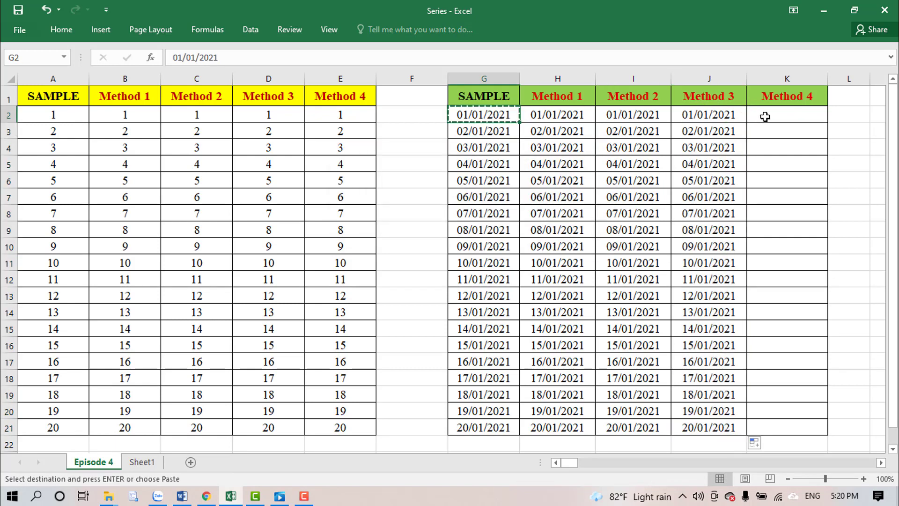
click(781, 114)
key(ctrl+v)
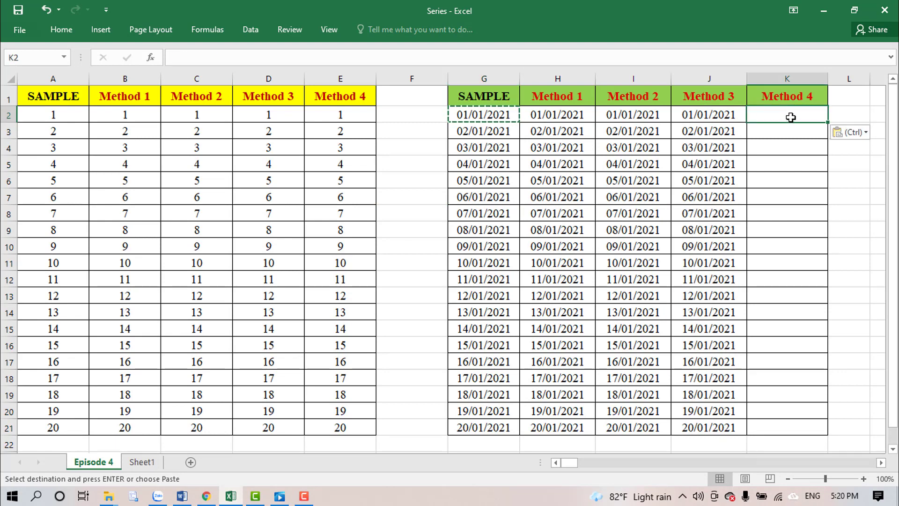
- Fill a date series in columns from K2 with date unit Day, step value 1 and stop value 20/01/2021
click(64, 29)
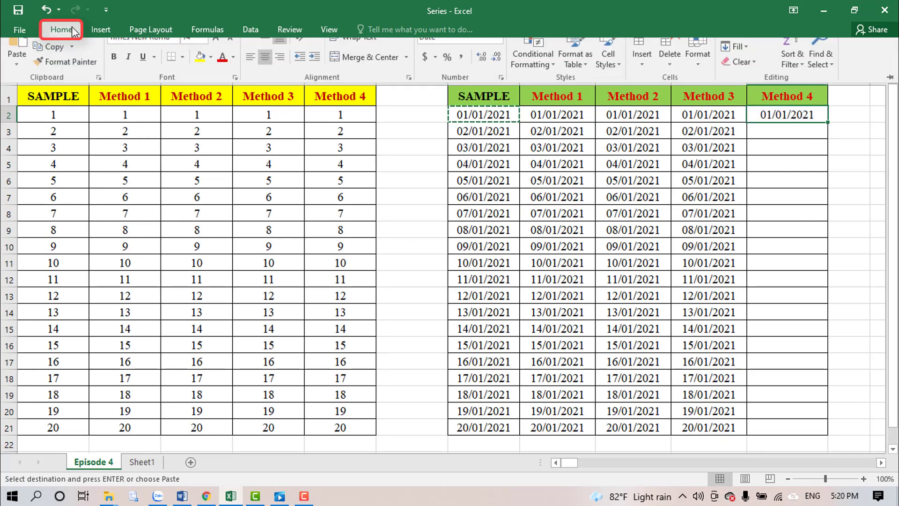
click(740, 62)
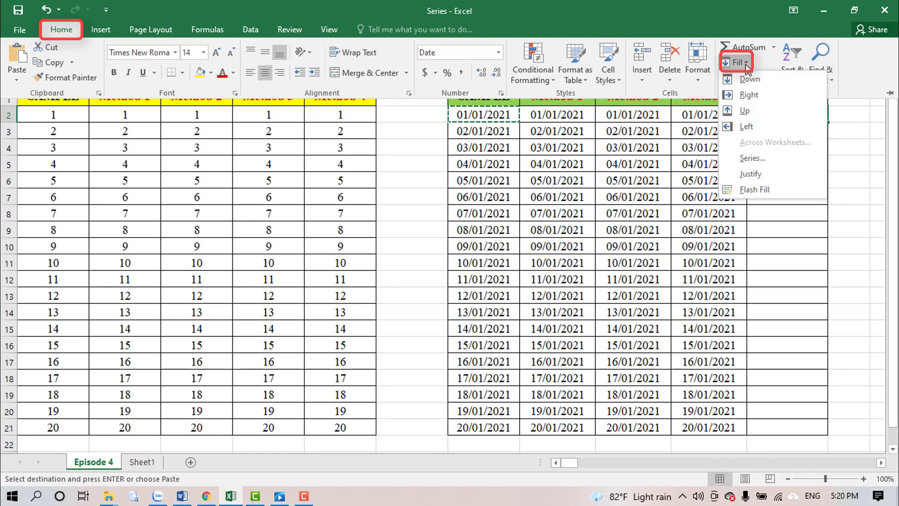
click(752, 157)
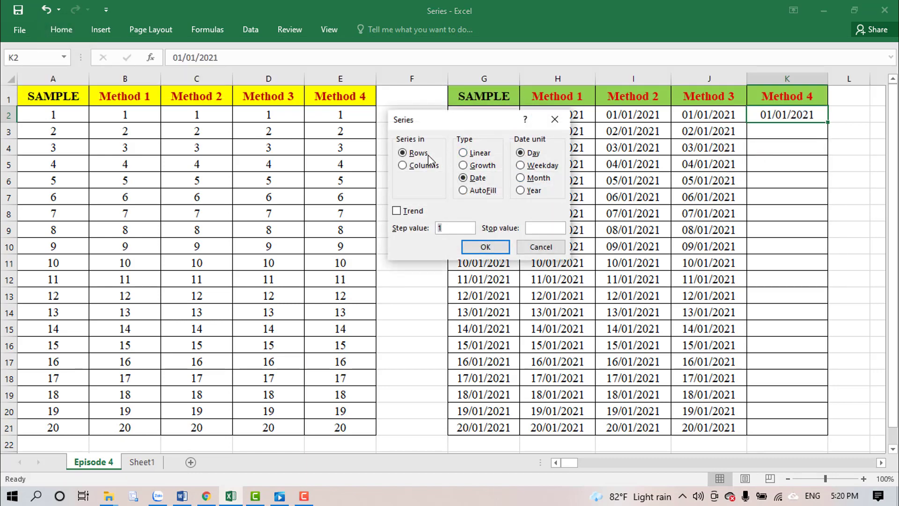
click(420, 166)
click(482, 183)
click(534, 155)
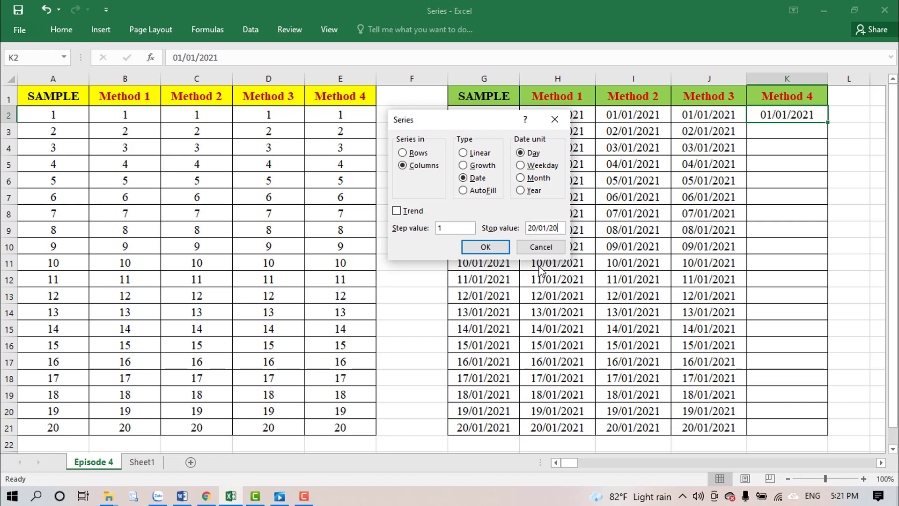
text(1)
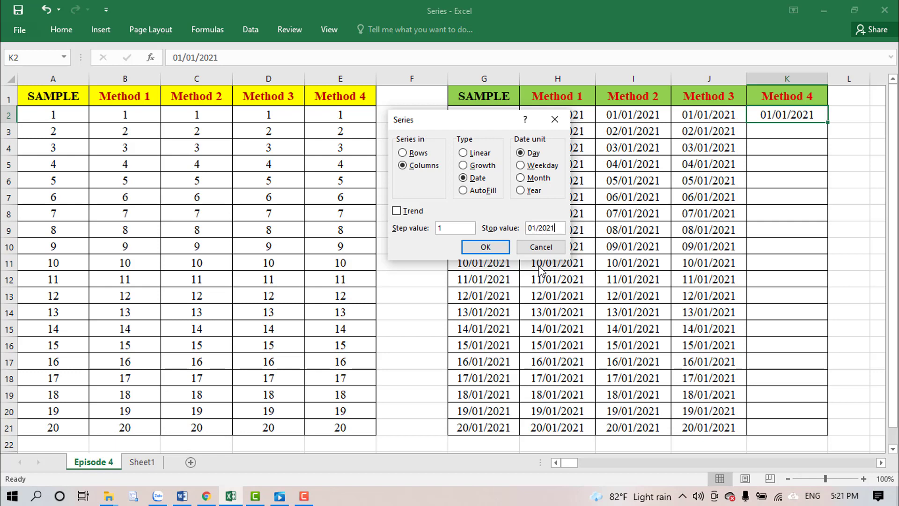
click(491, 248)
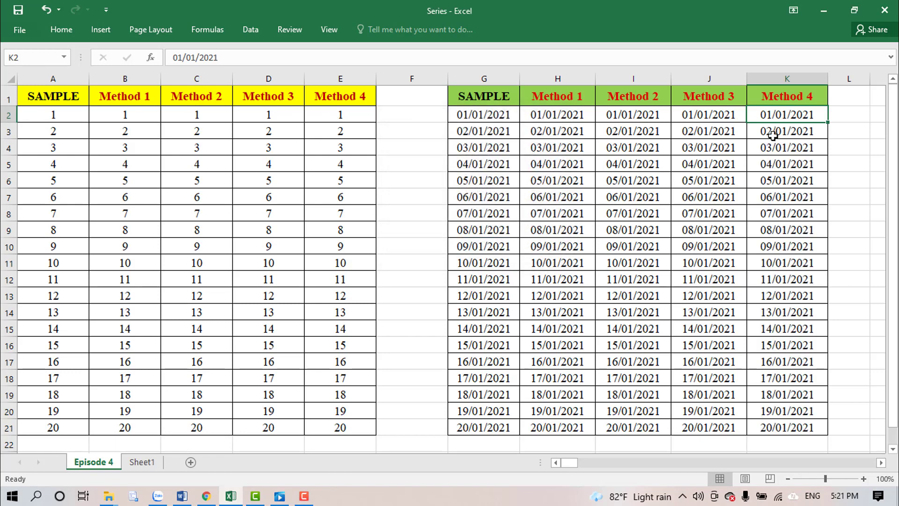